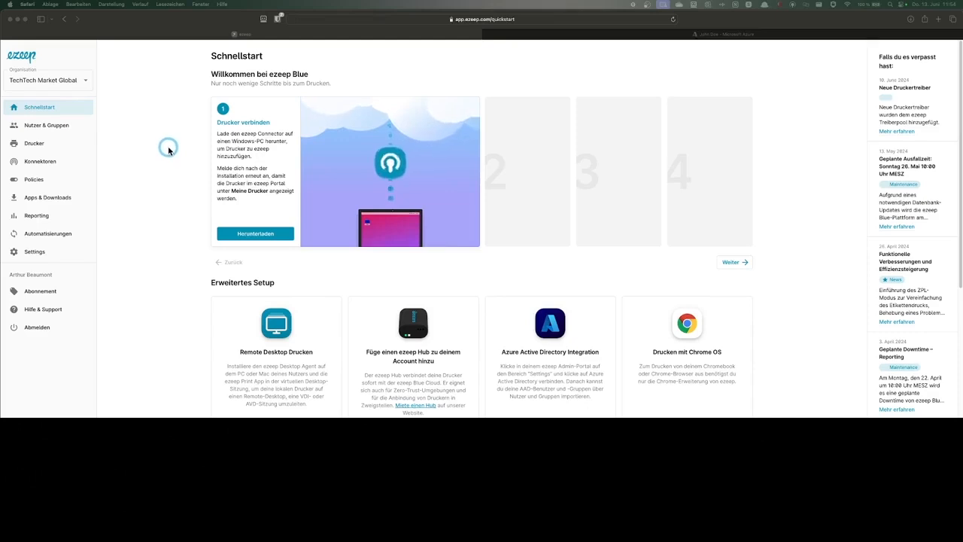
Look over the user's profile in the Azure portal, return to ezeep, and find the same user by first name under Nutzer & Gruppen.
click(742, 35)
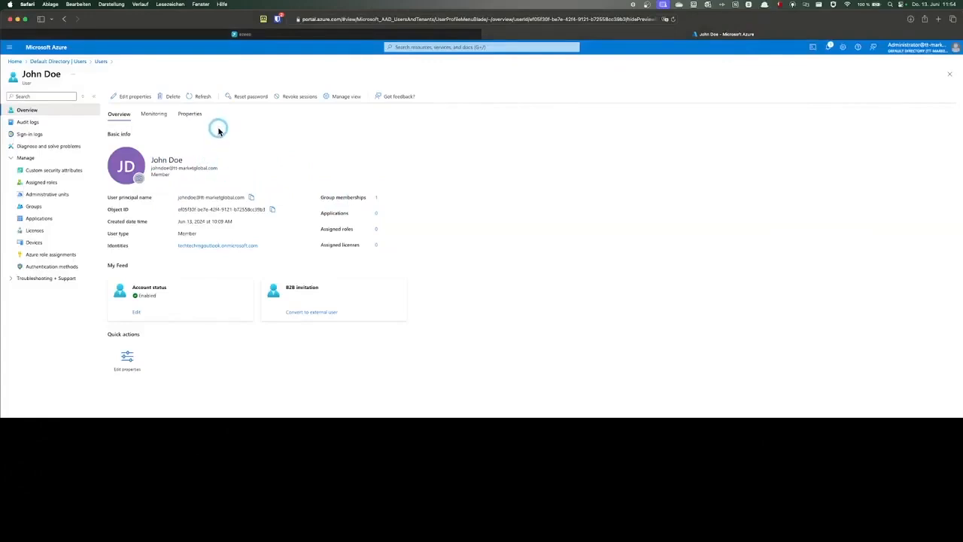
click(286, 36)
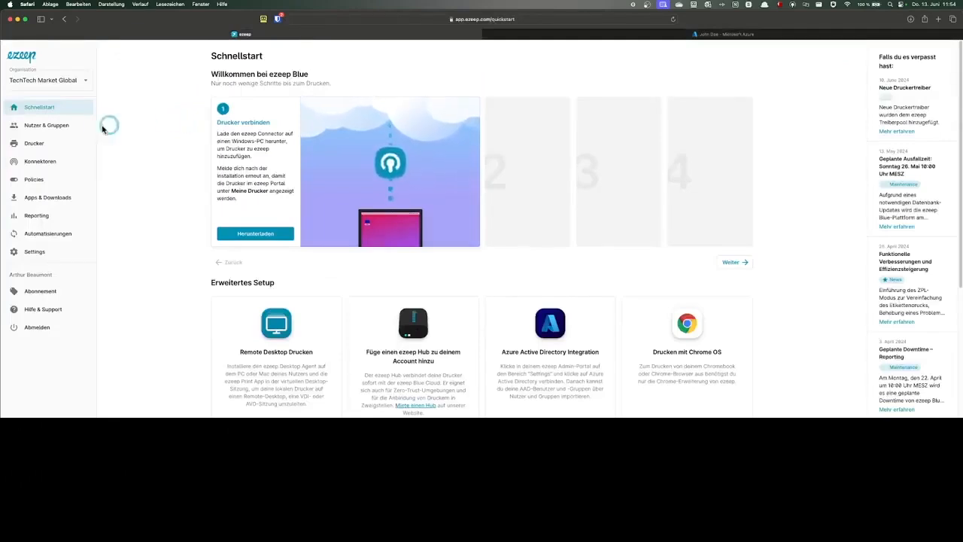
click(45, 127)
click(401, 104)
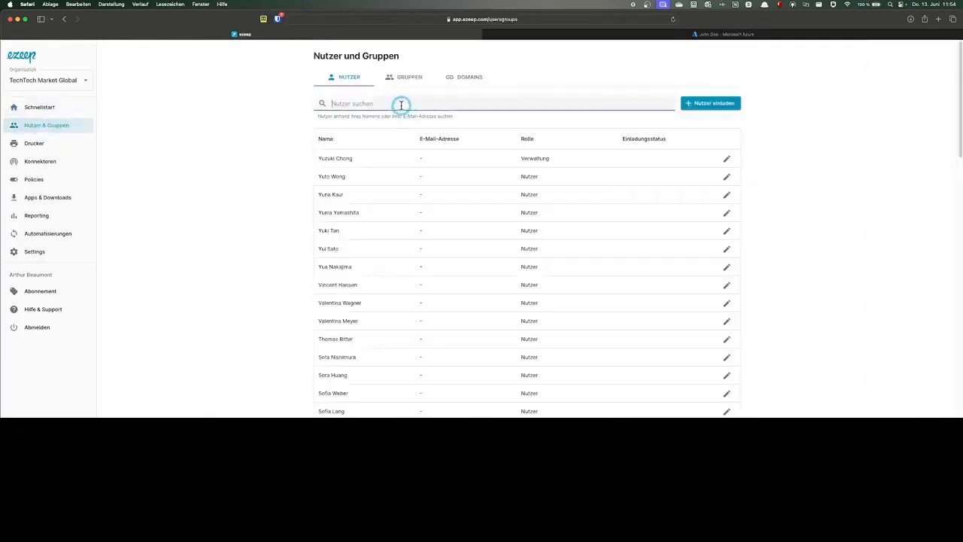
text(John)
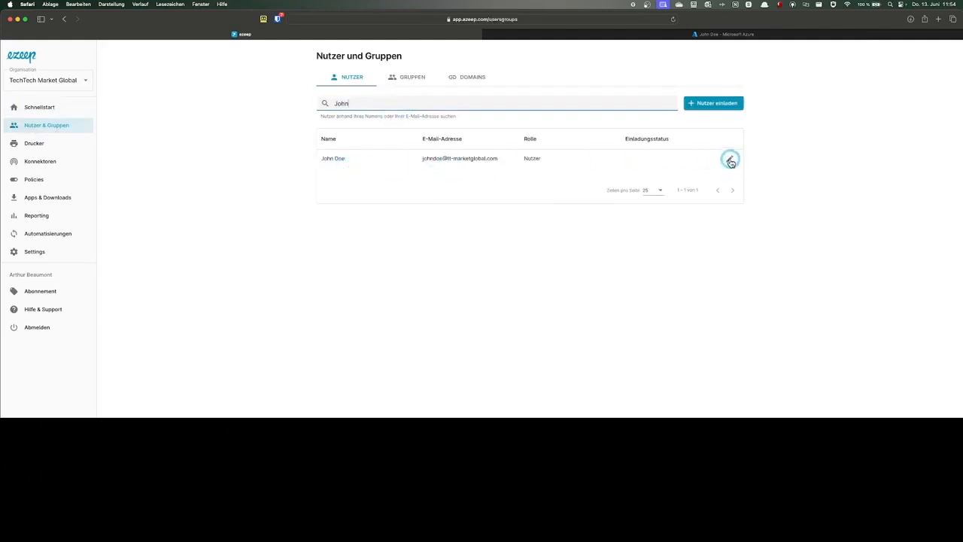
Review the found user's group memberships and assigned printers in the user details, closing them without saving.
click(730, 160)
click(452, 193)
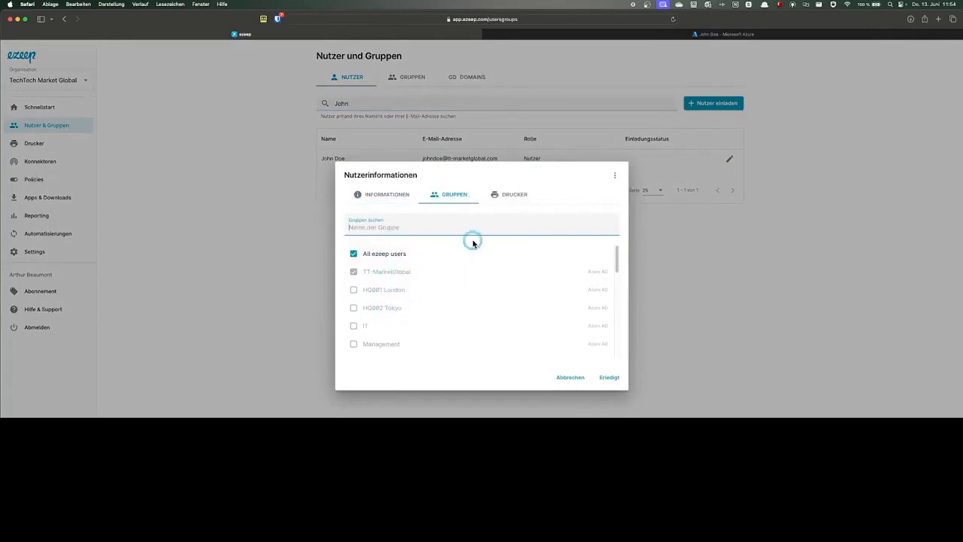
click(512, 194)
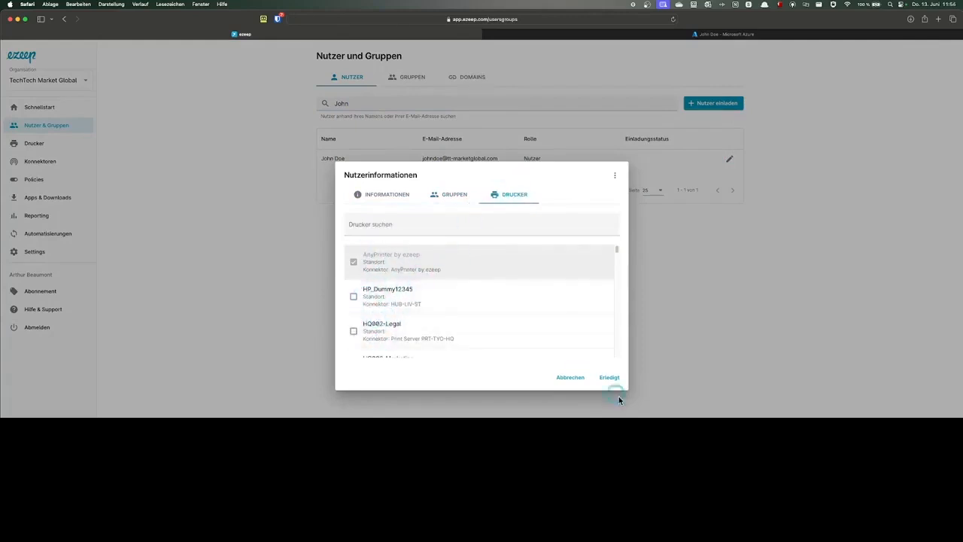
click(571, 380)
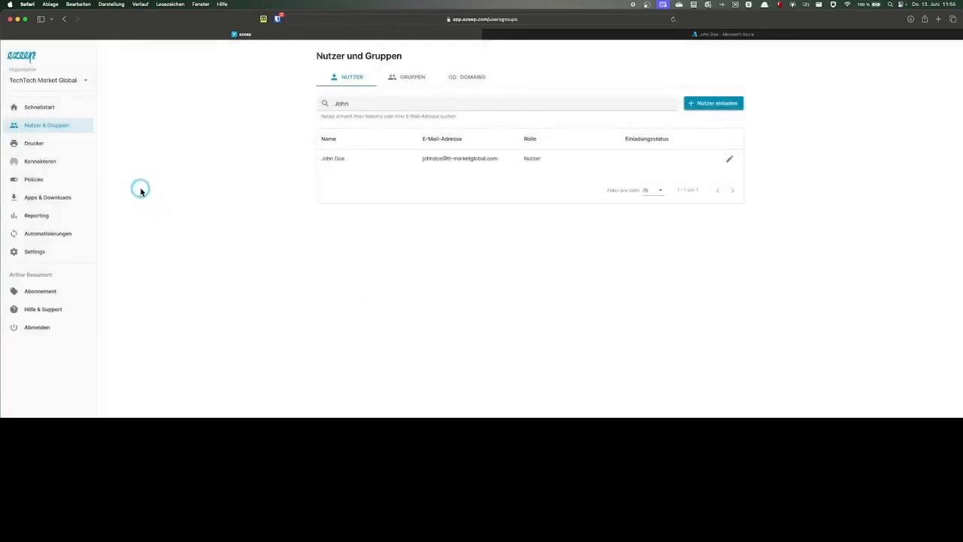
Inspect the tt-marketglobal.com domain entry and the printer assignments of the "All ezeep users" group, closing the group details without saving.
click(462, 77)
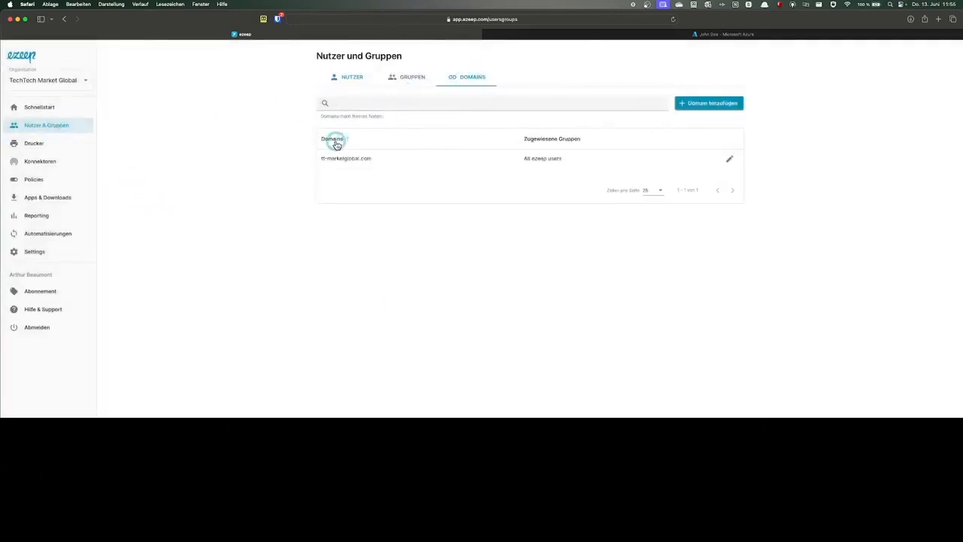
drag(322, 158, 377, 158)
click(397, 79)
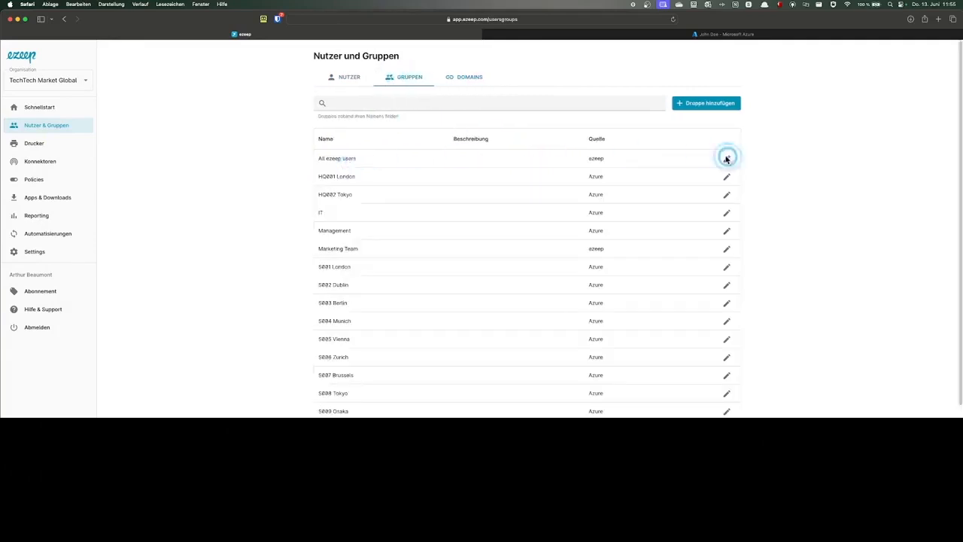
click(727, 158)
click(535, 197)
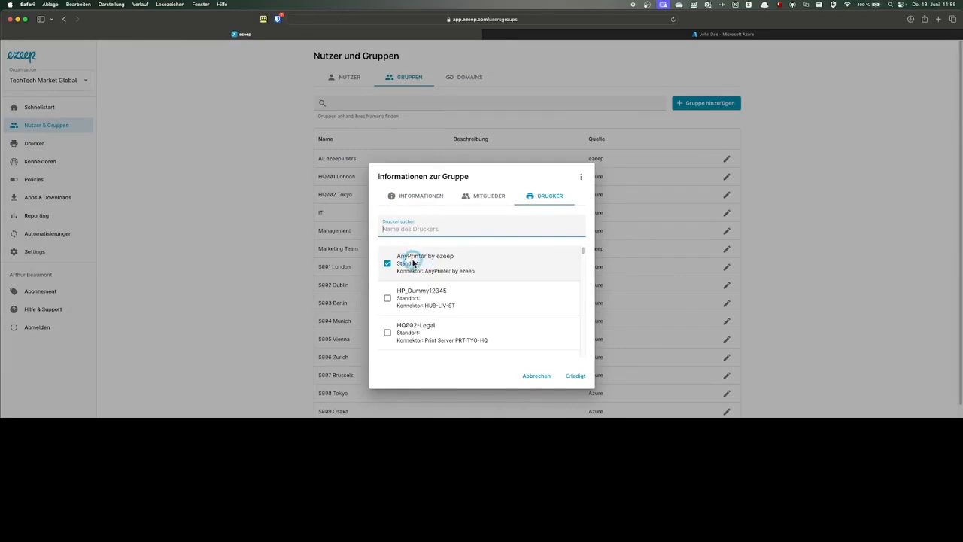
click(547, 376)
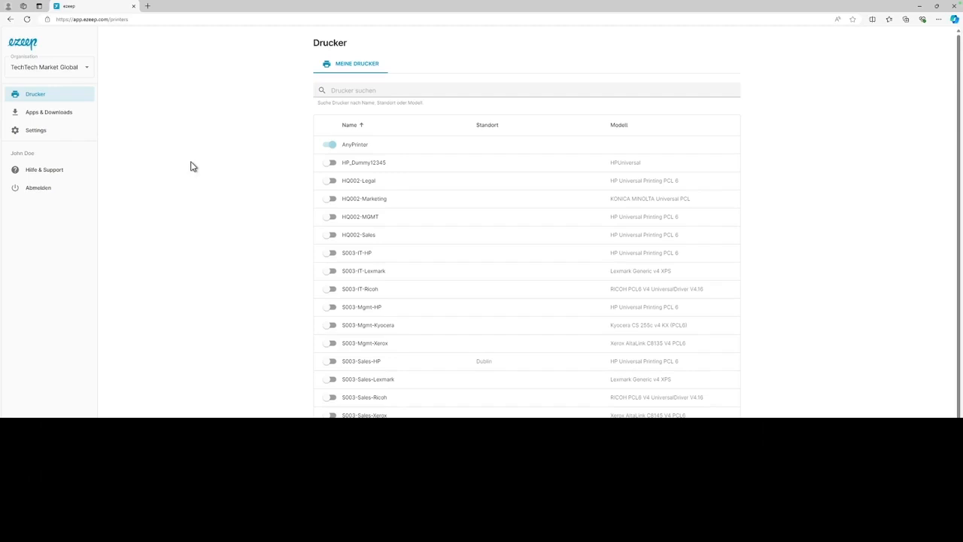
Filter the end user's printer list by "luebe" and enable the W05-A4 printer.
click(397, 92)
text(Dublin)
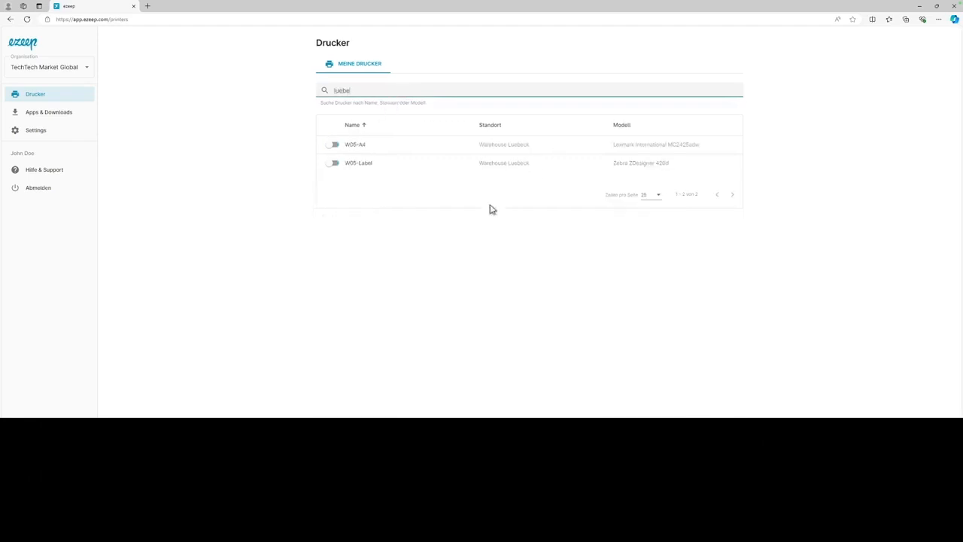
click(333, 147)
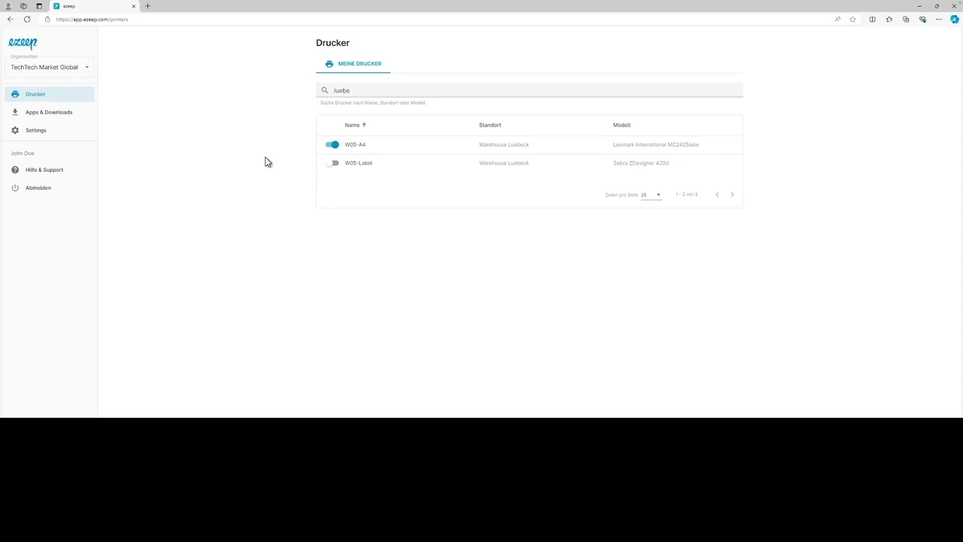
Switch to the open PDF in Acrobat, start printing it, and examine AnyPrinter's page setup and paper sizes, cancelling its properties.
click(483, 531)
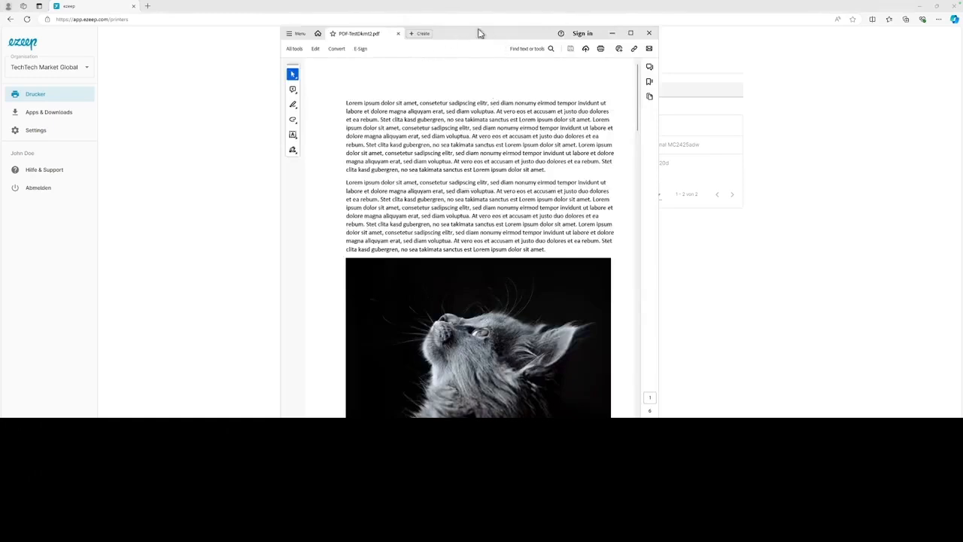
click(600, 49)
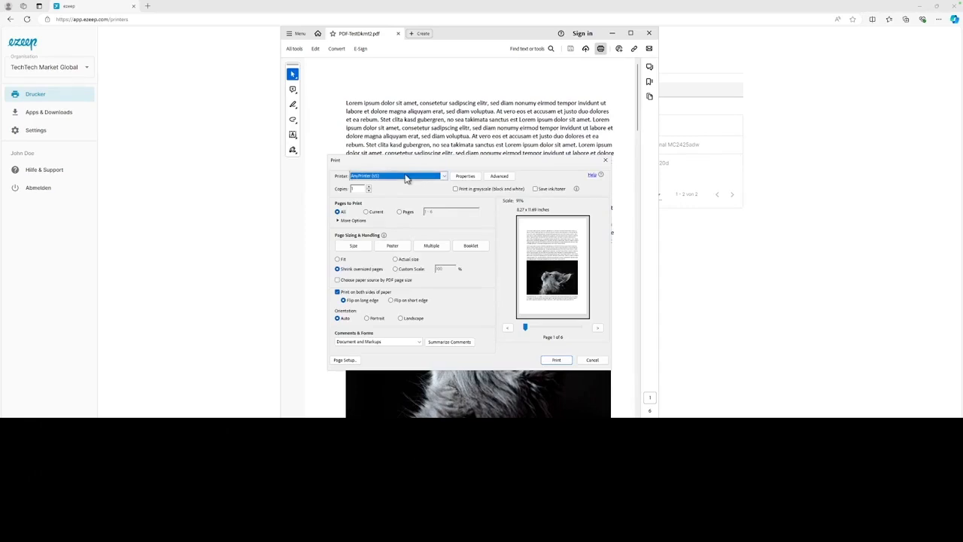
click(459, 179)
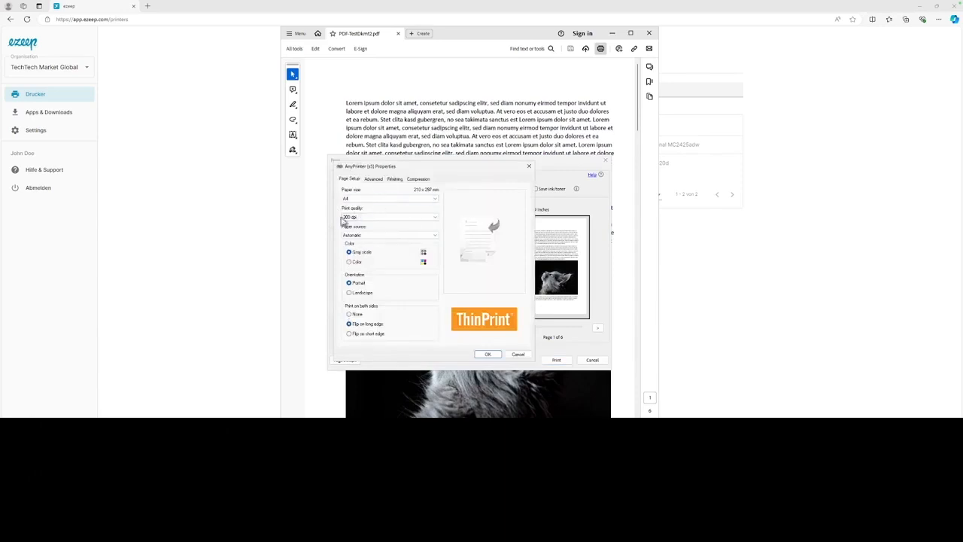
click(434, 199)
click(433, 202)
click(518, 354)
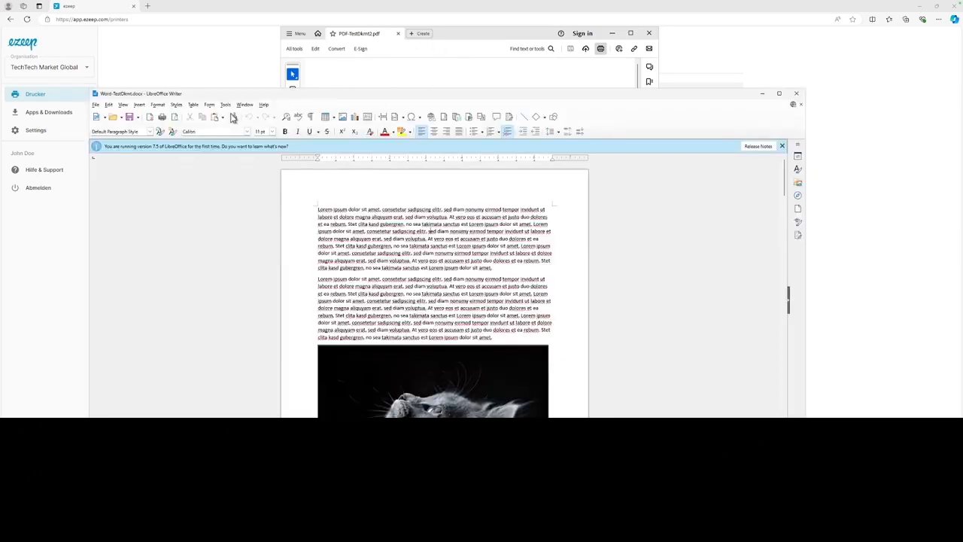
Start printing the LibreOffice Writer document, choose W05-A4 as the printer, and view the finishing options in its properties.
click(161, 119)
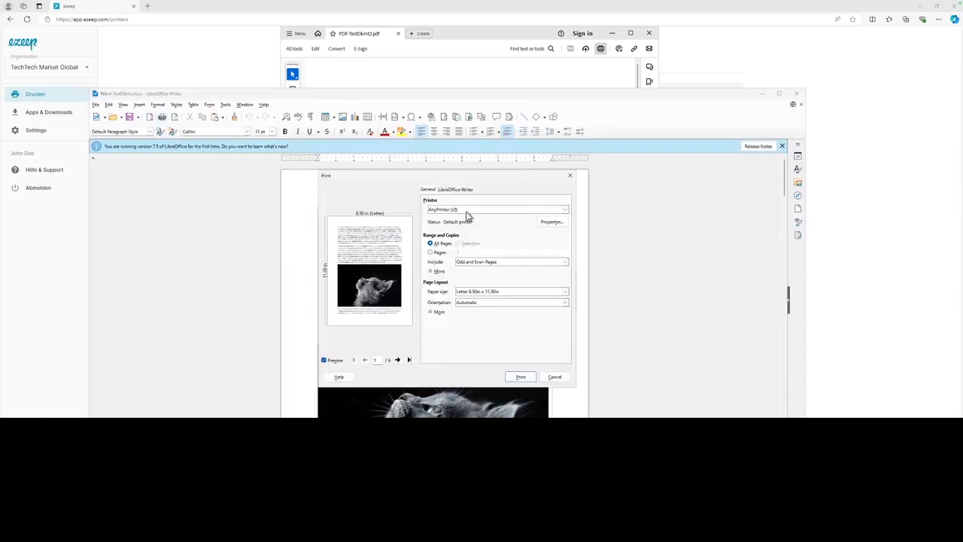
click(449, 210)
click(458, 256)
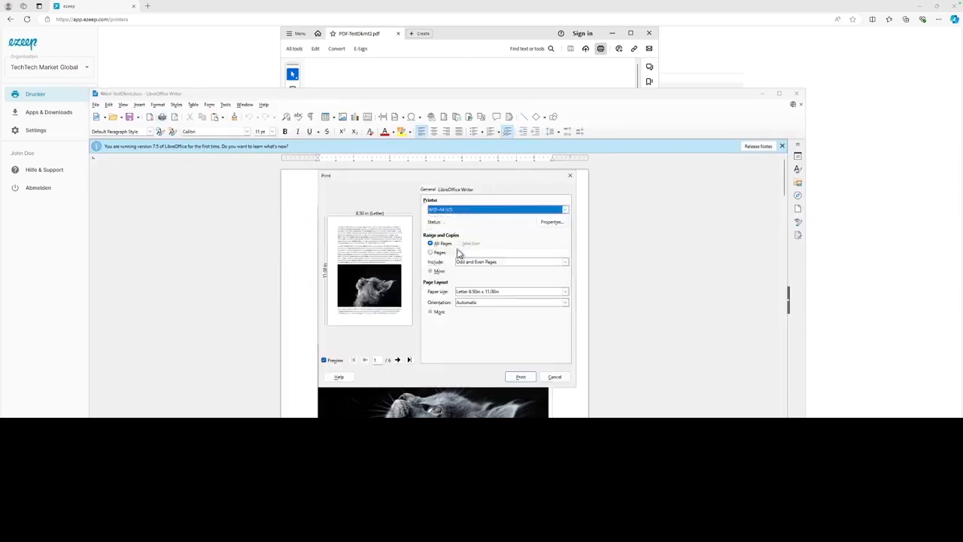
click(539, 224)
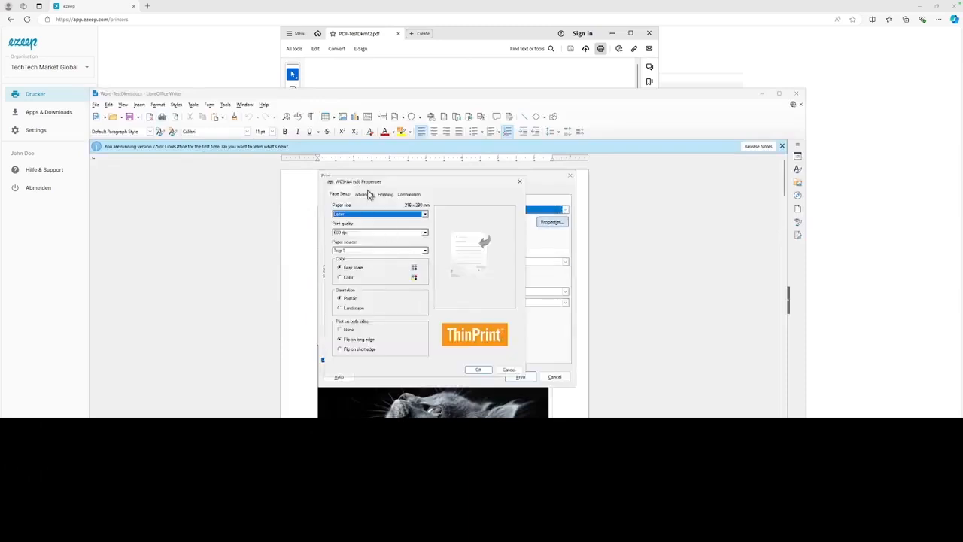
click(394, 196)
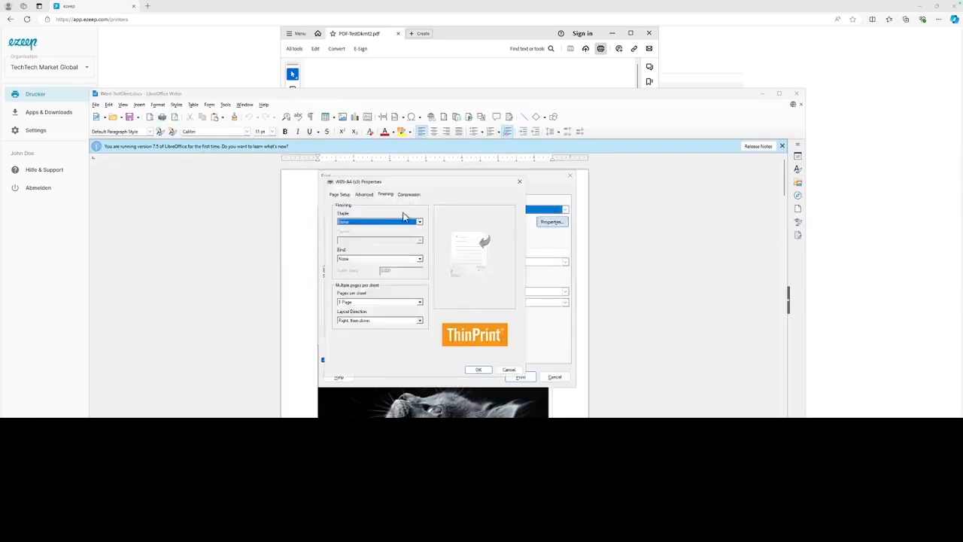
Try a different Bind option for W05-A4, review its page setup, and cancel both the properties and the print job.
click(350, 262)
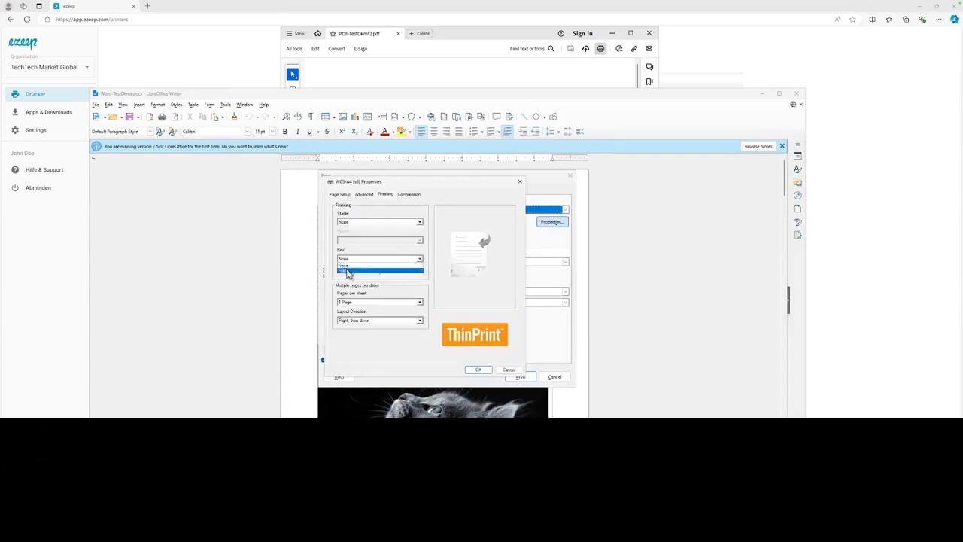
click(349, 272)
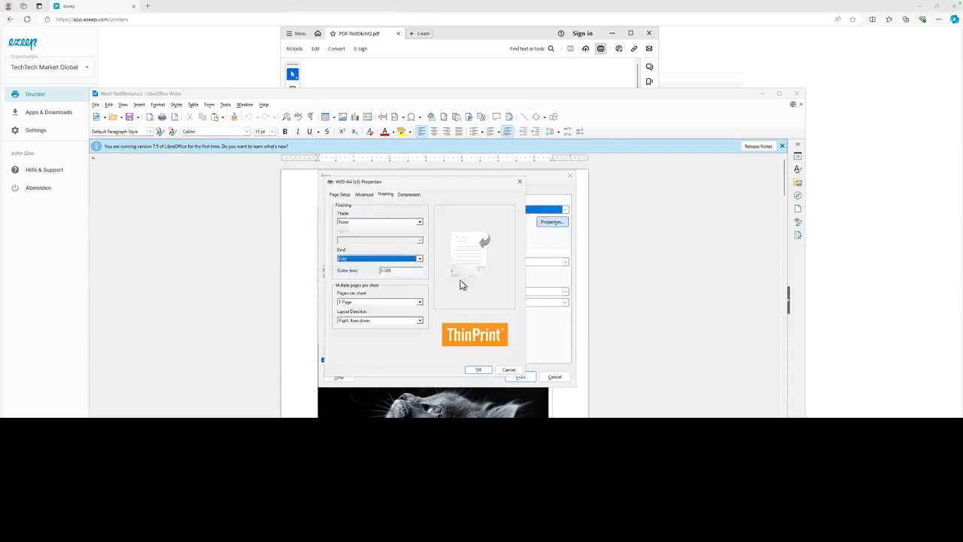
click(342, 196)
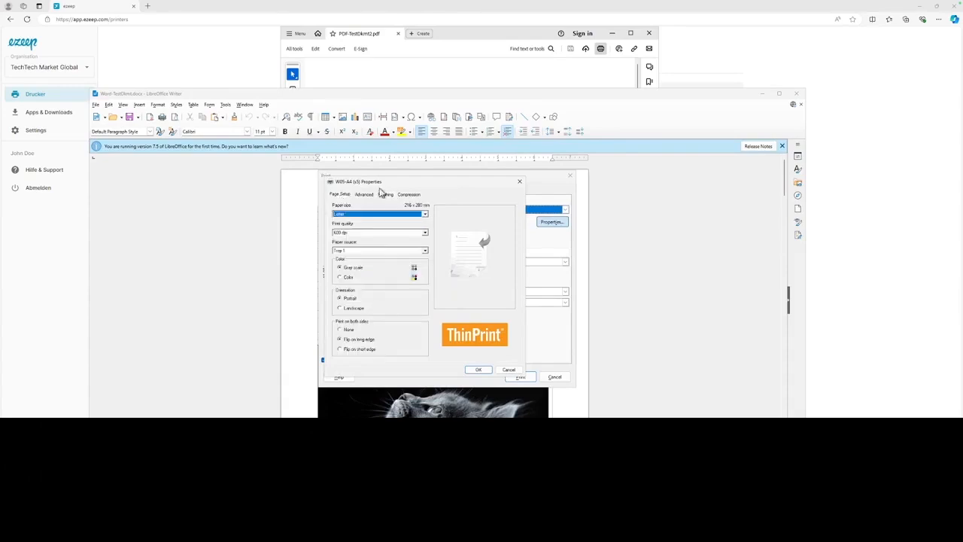
click(508, 371)
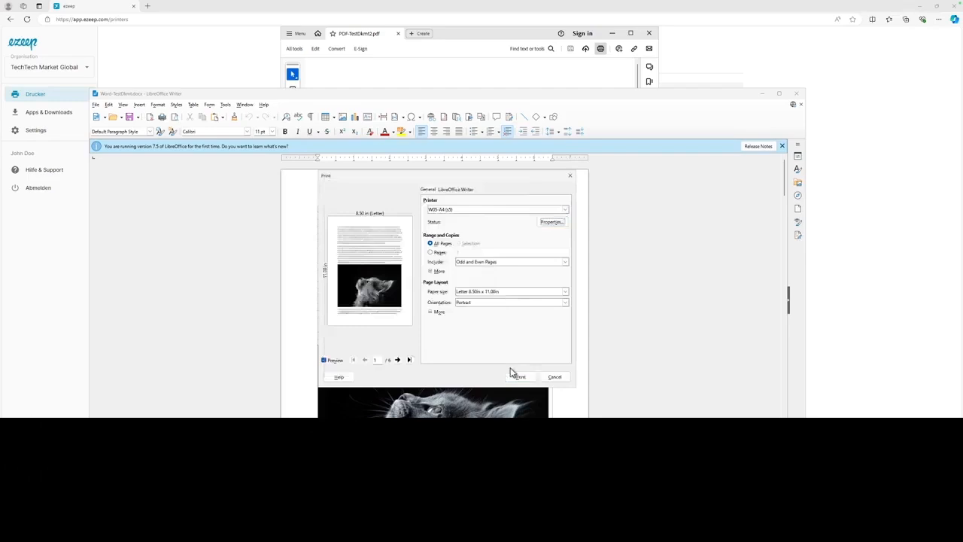
click(554, 377)
Switch to the Windows Printers window and examine the orientation choices in the printing preferences of Lexmark MC2425adw - Fax (redirected 5).
key(alt+Tab)
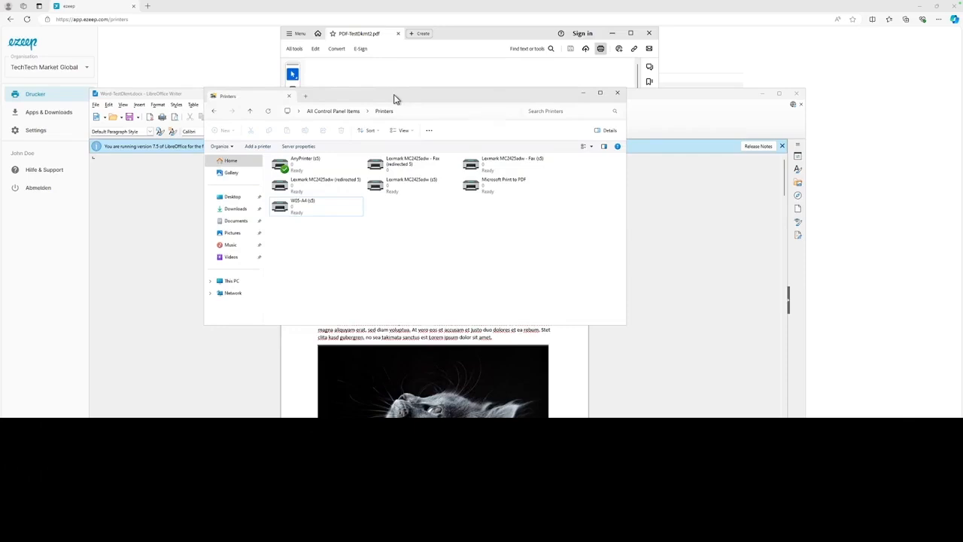
click(397, 167)
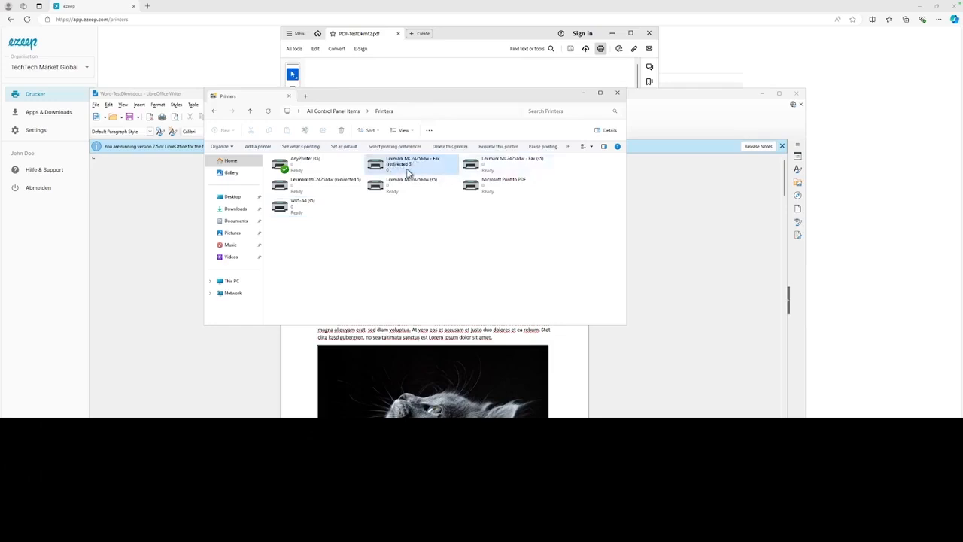
right_click(397, 165)
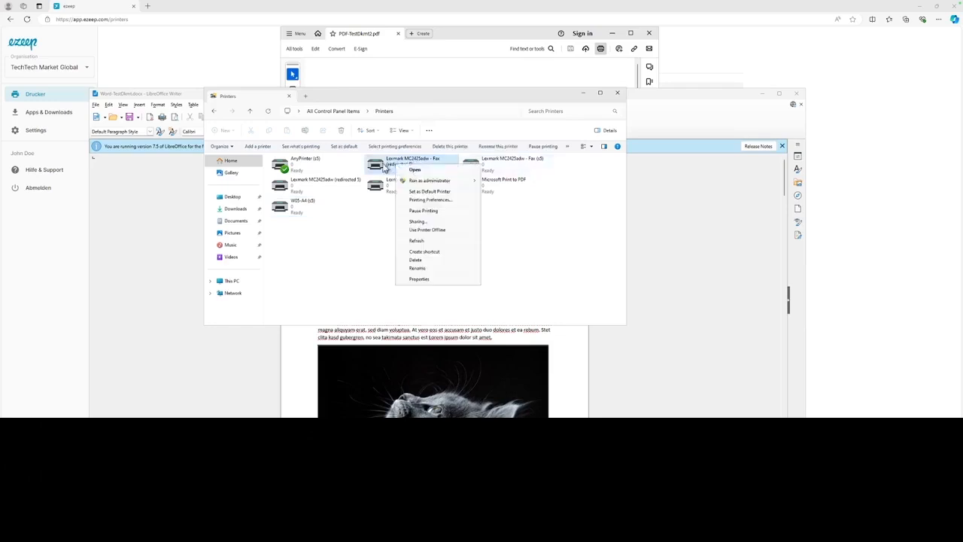
click(418, 201)
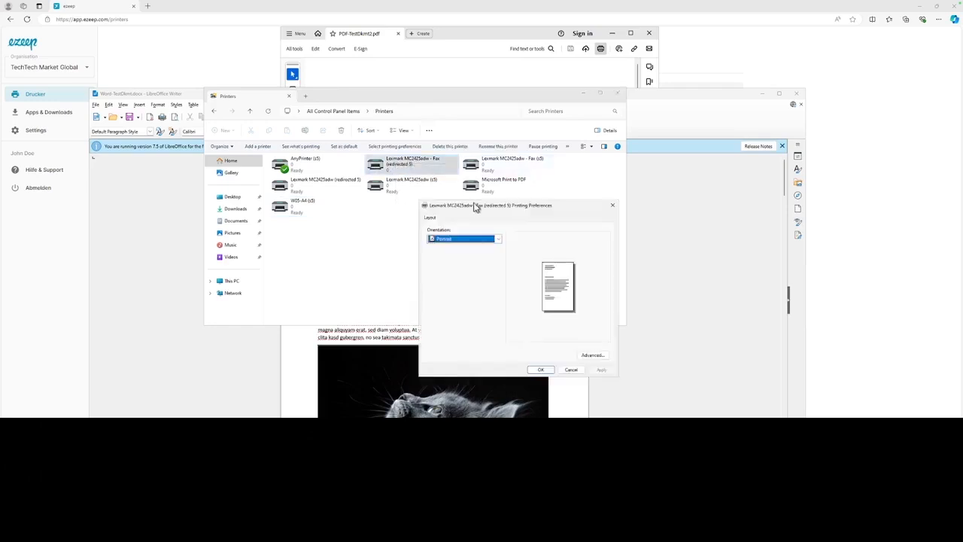
drag(475, 207, 420, 213)
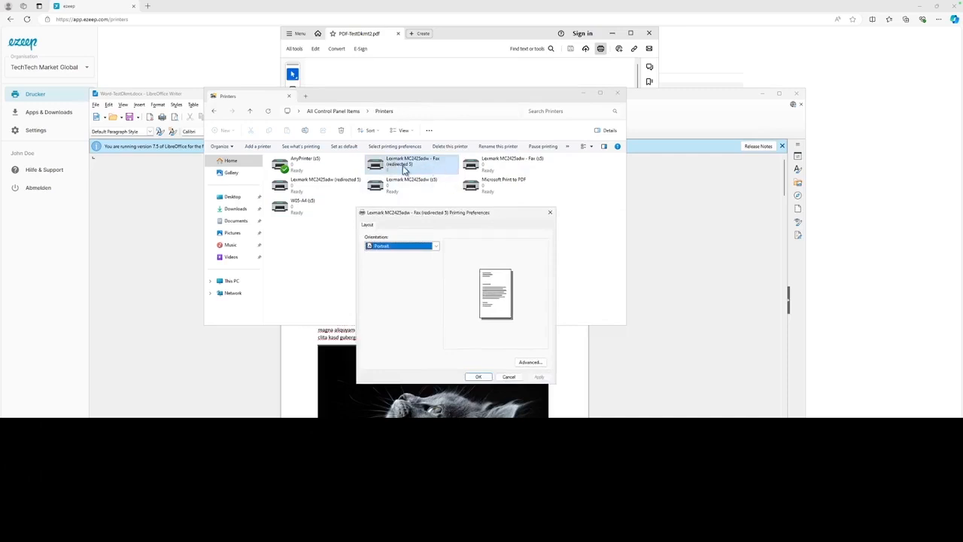
click(413, 248)
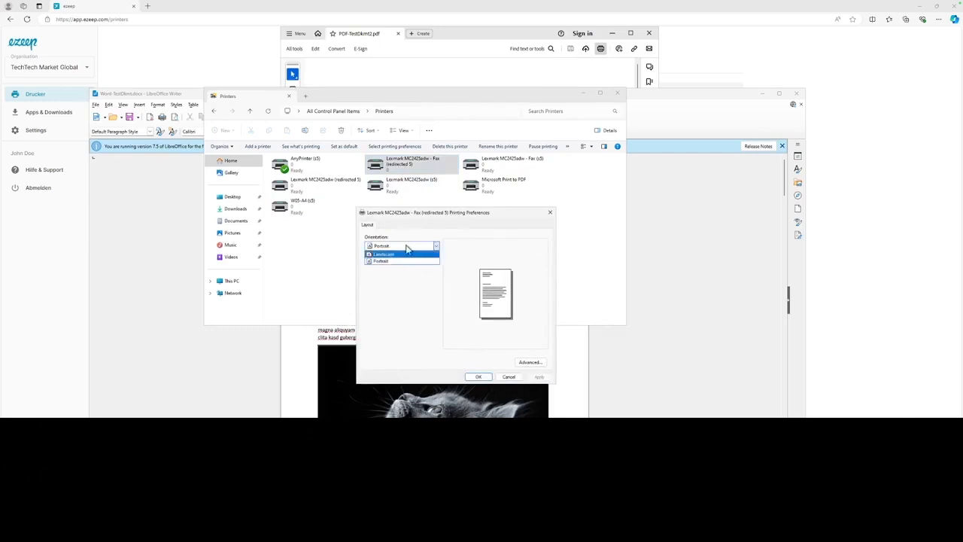
click(417, 233)
Try paper size A4 in the redirected fax printer's advanced options, check the copy count, and cancel the options and preferences.
click(532, 363)
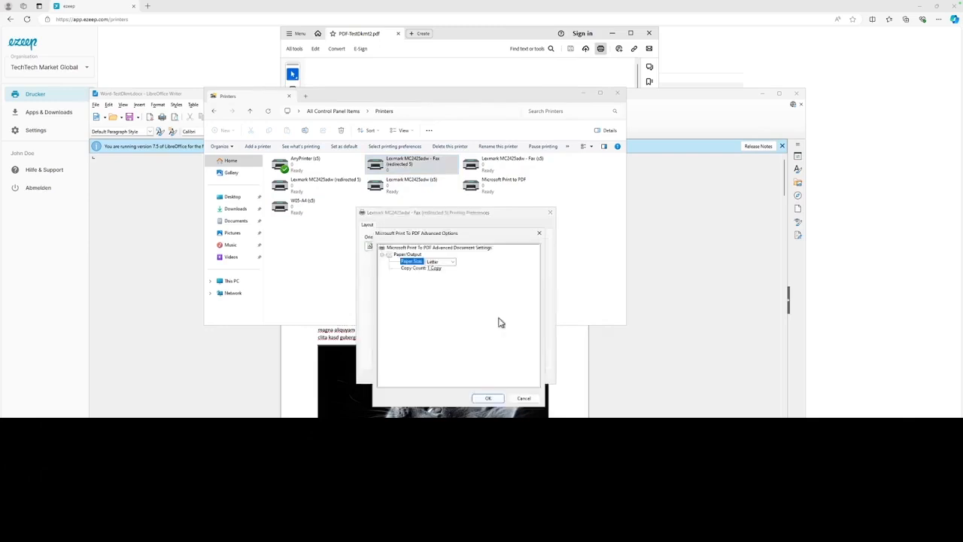
click(452, 262)
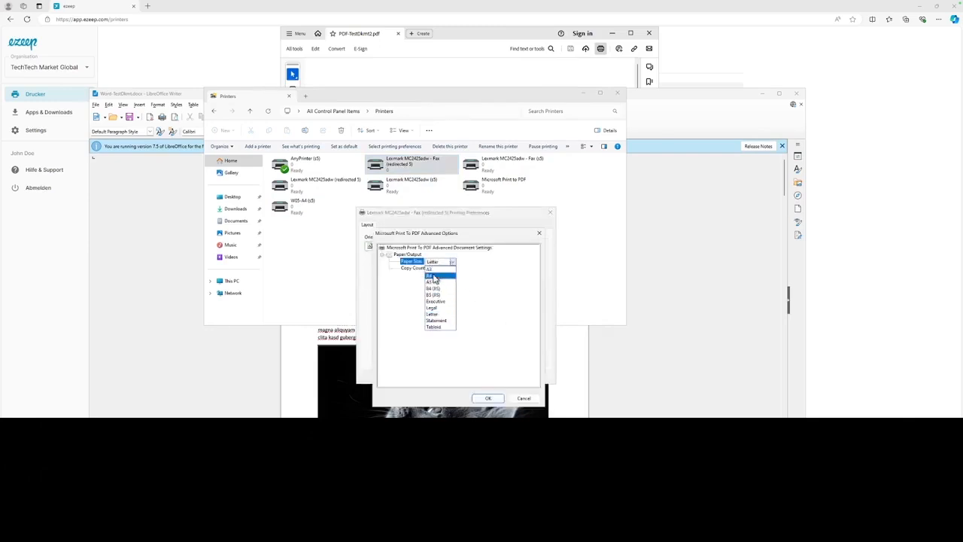
click(438, 277)
click(435, 269)
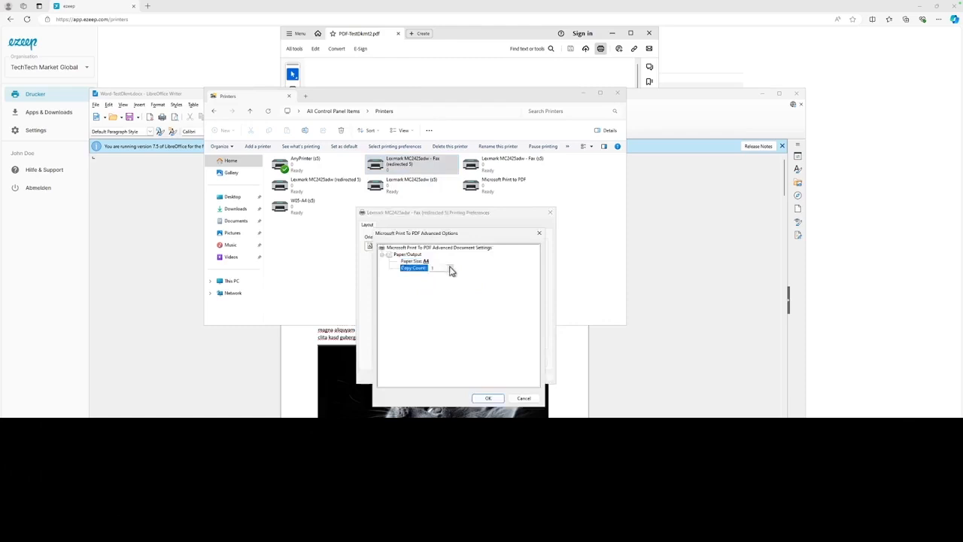
click(524, 399)
click(509, 375)
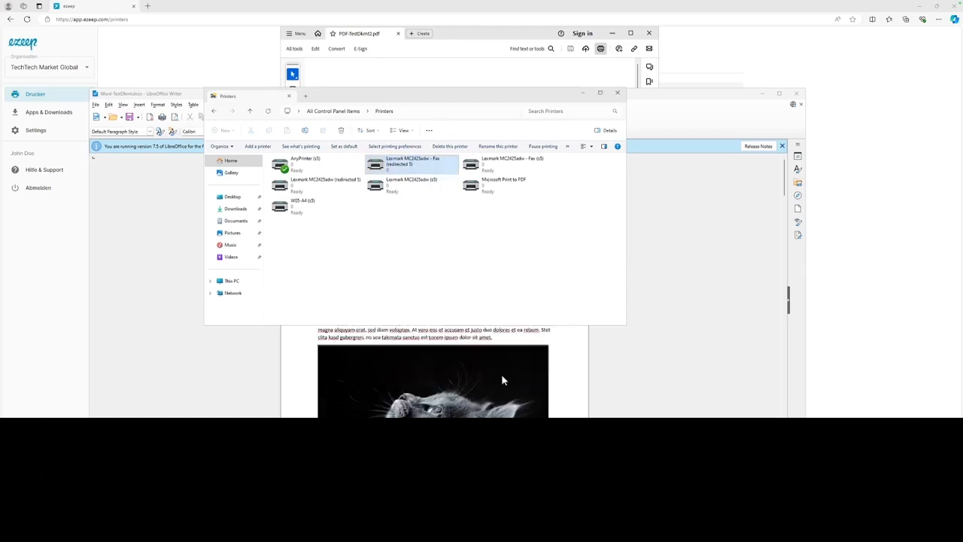
Open the printing preferences of Lexmark MC2425adw (s5) and examine the choices for printing on both sides.
click(401, 190)
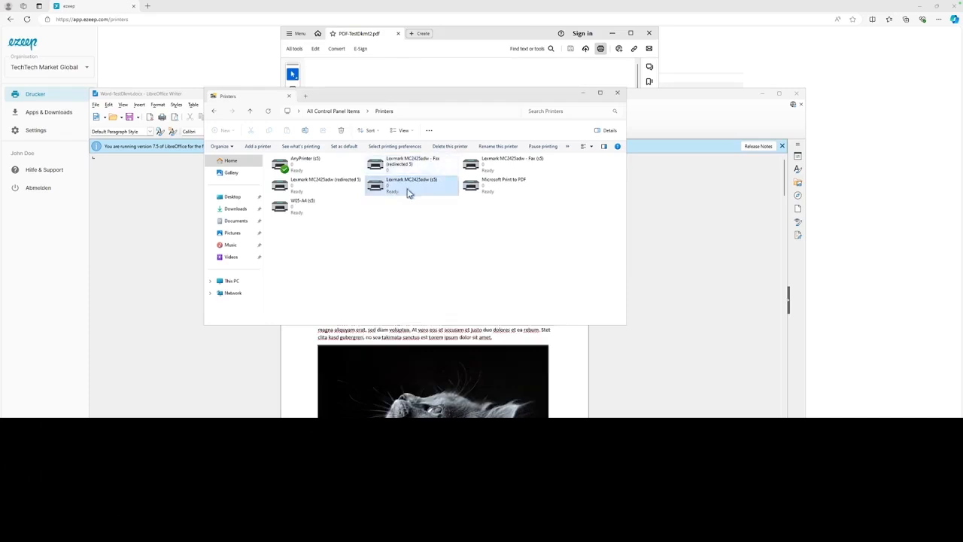
right_click(393, 188)
click(412, 221)
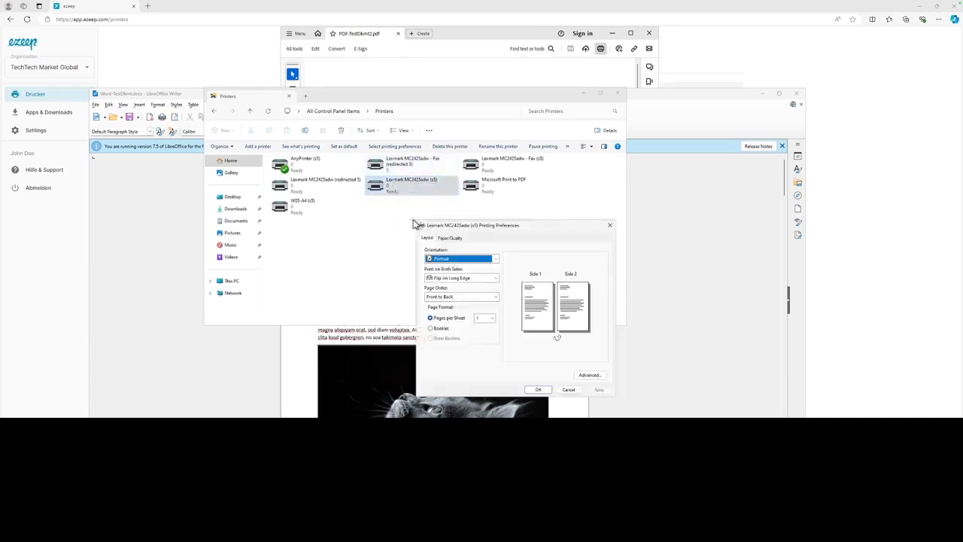
drag(489, 223, 407, 165)
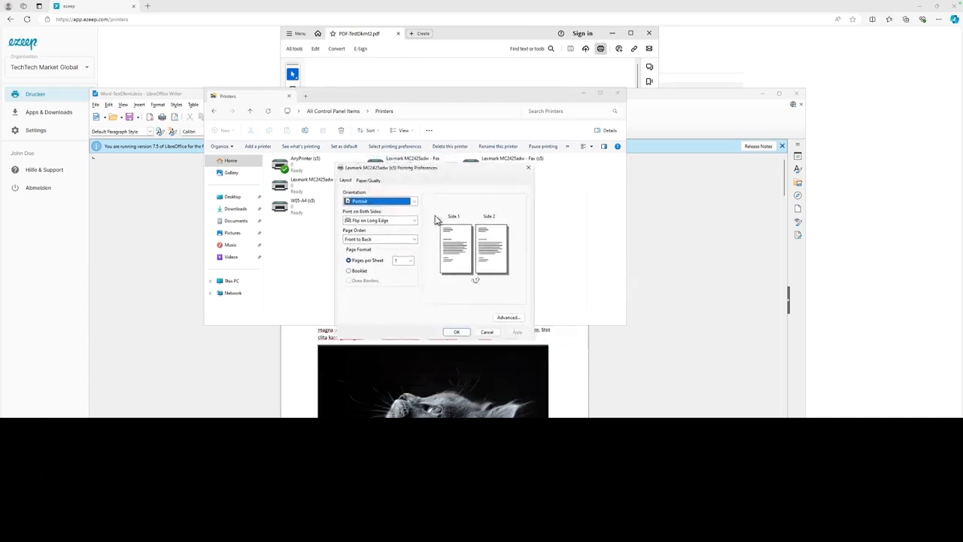
click(391, 221)
click(392, 224)
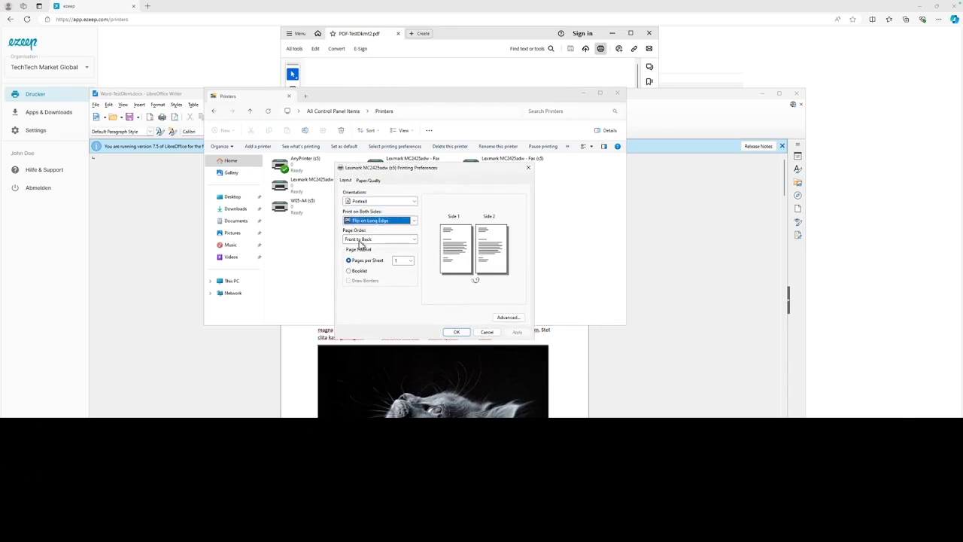
Examine the media types and paper sources offered in the Lexmark MC2425adw (s5) paper and quality preferences.
click(369, 181)
click(413, 218)
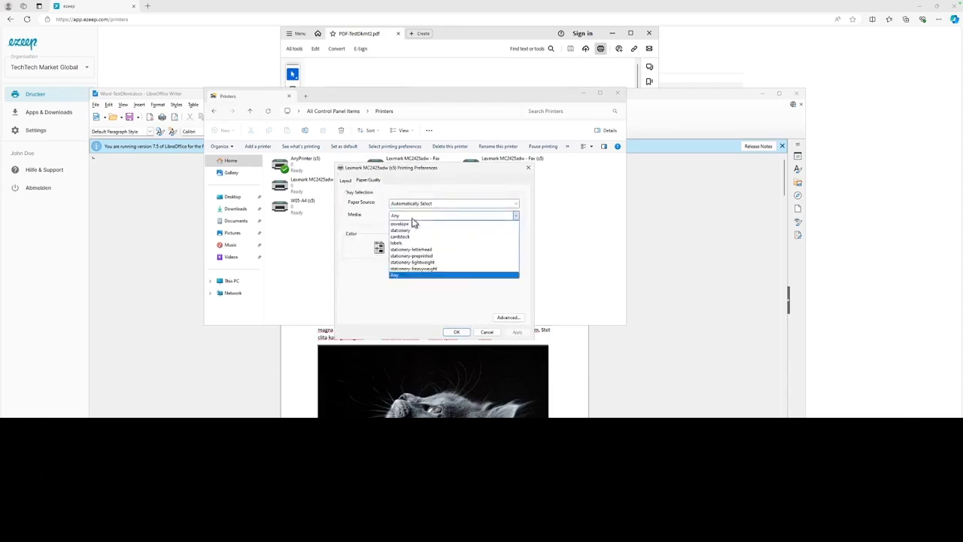
click(416, 213)
click(418, 206)
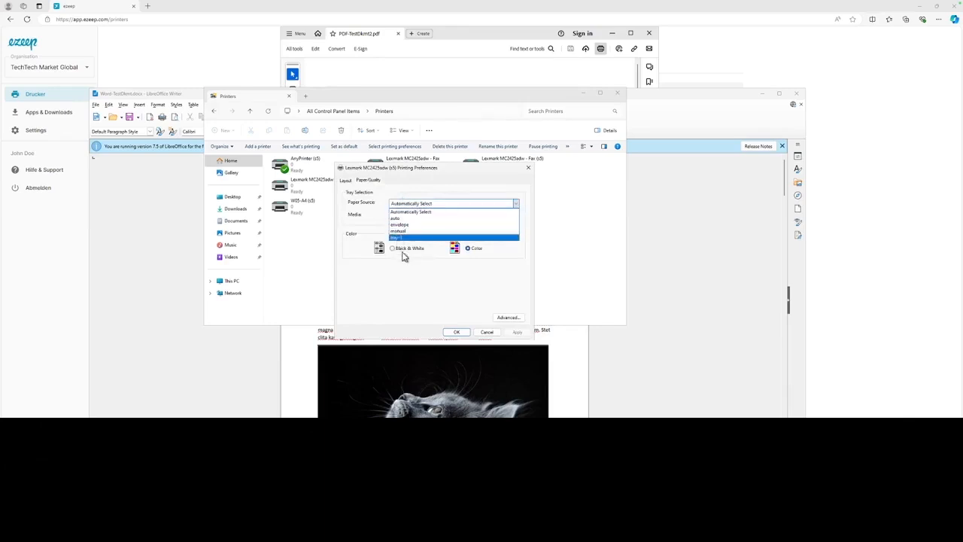
click(405, 301)
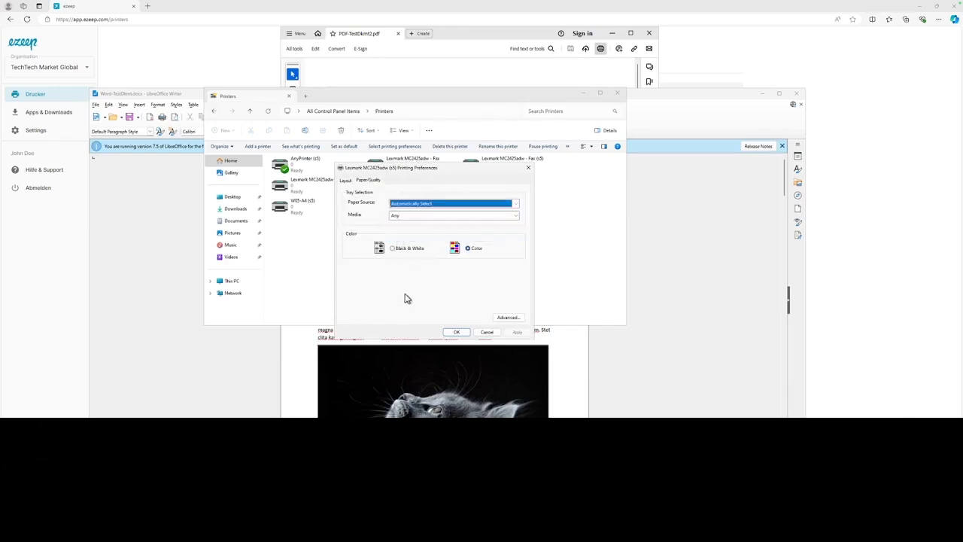
Examine the booklet binding edge choices in the Lexmark MC2425adw (s5) advanced options, and cancel the options and preferences.
click(507, 317)
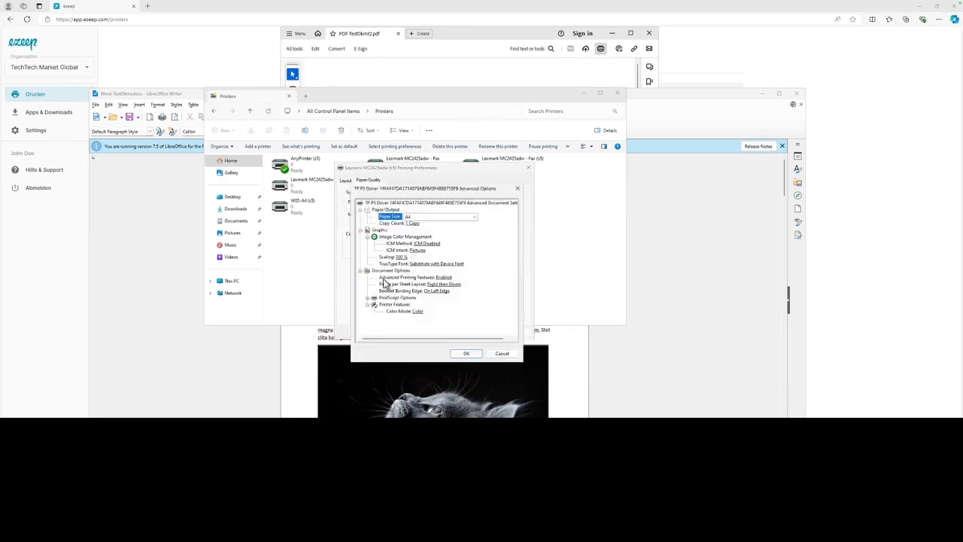
click(435, 292)
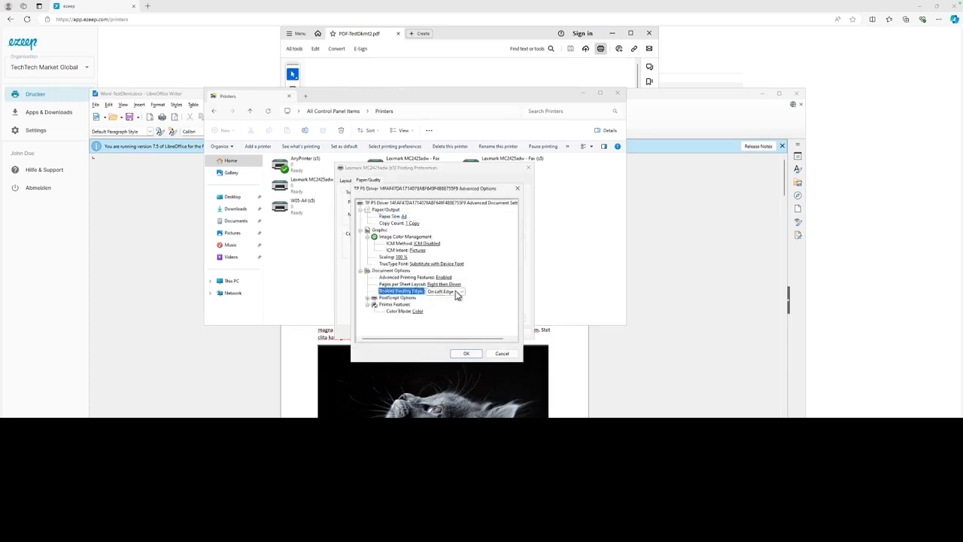
click(458, 292)
click(459, 292)
click(503, 355)
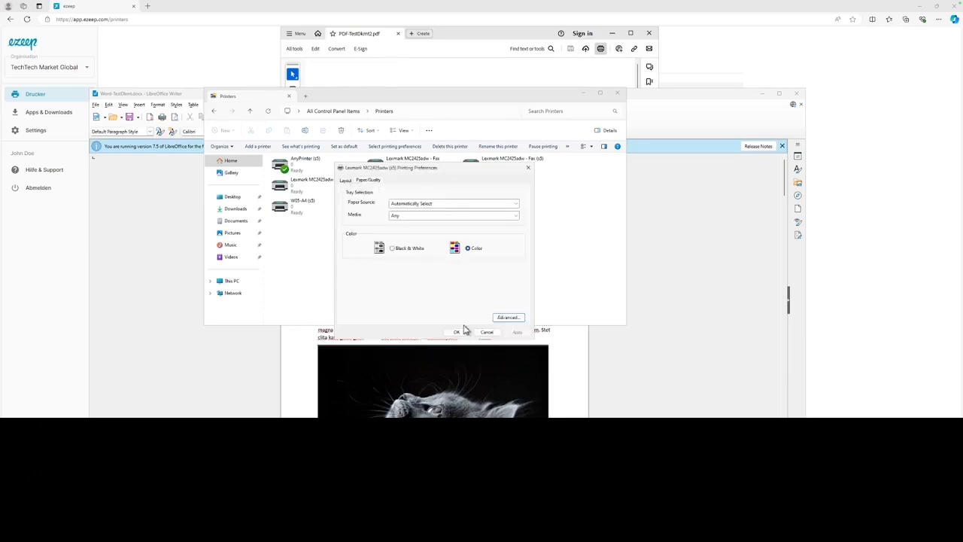
click(487, 333)
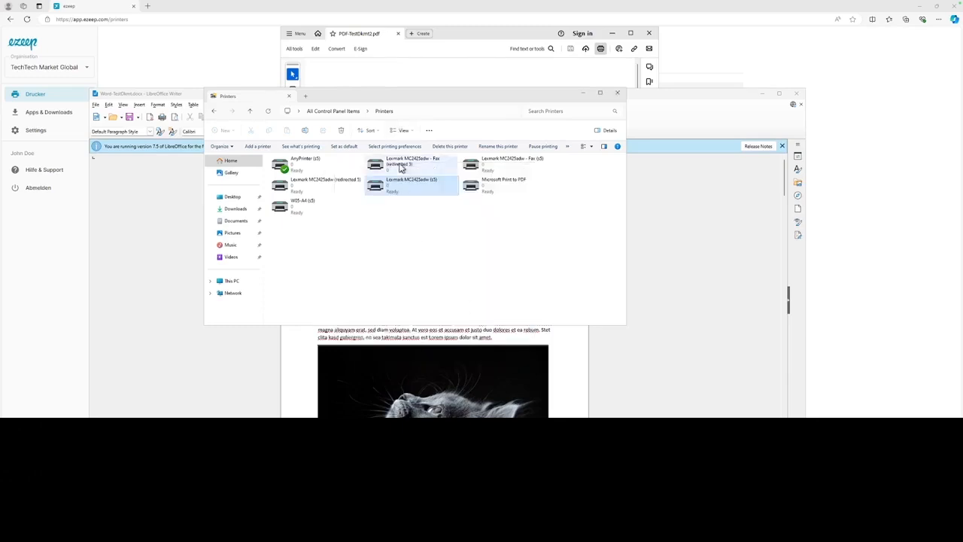